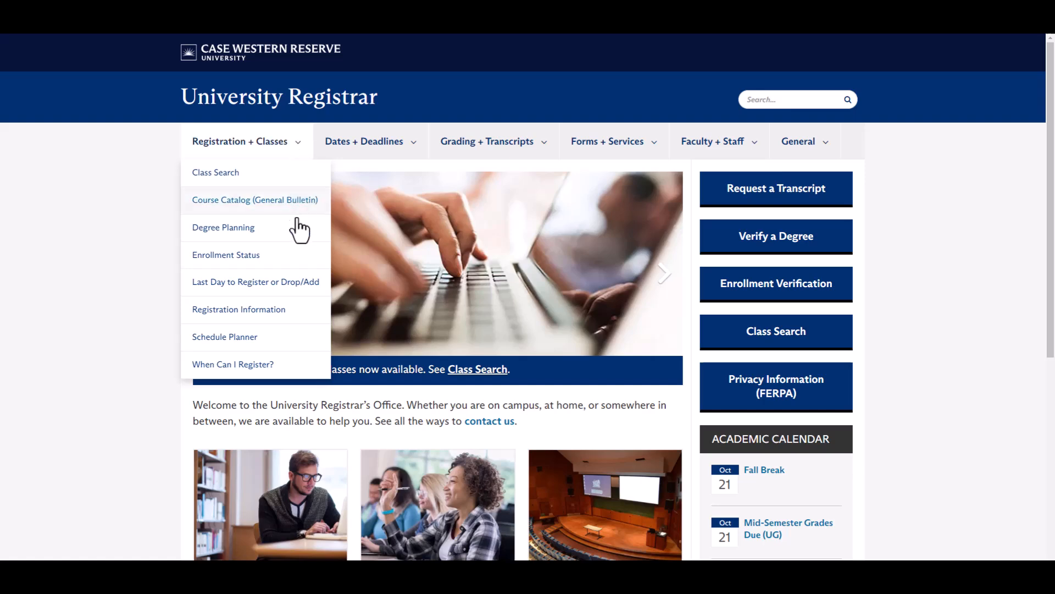
Open the Permissions page under Registration Information and read through the permission reasons and permission statuses.
{"action": "left_click", "coordinate": [275, 310]}
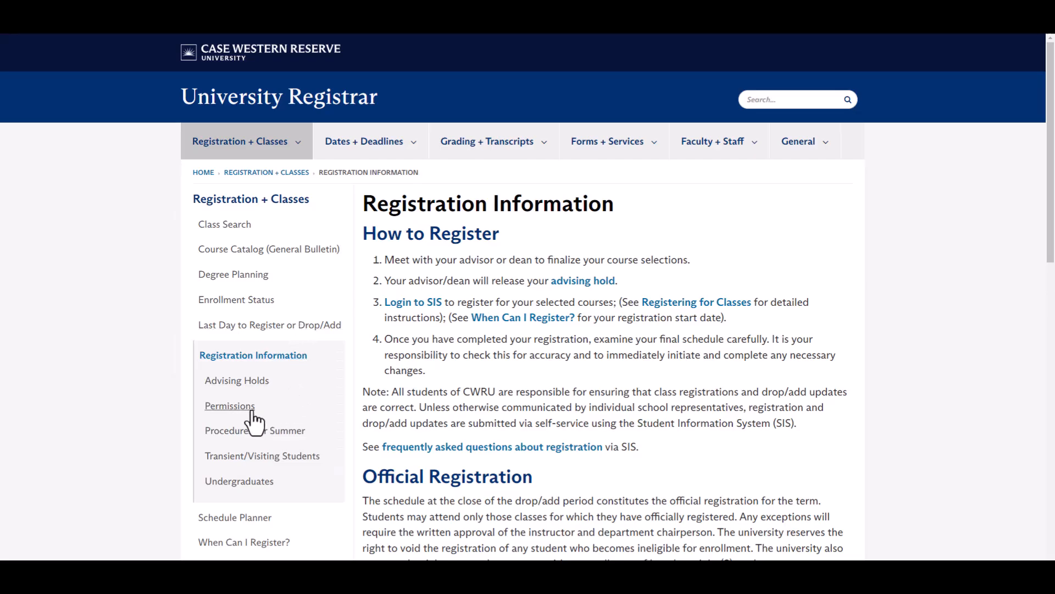
{"action": "left_click", "coordinate": [252, 418]}
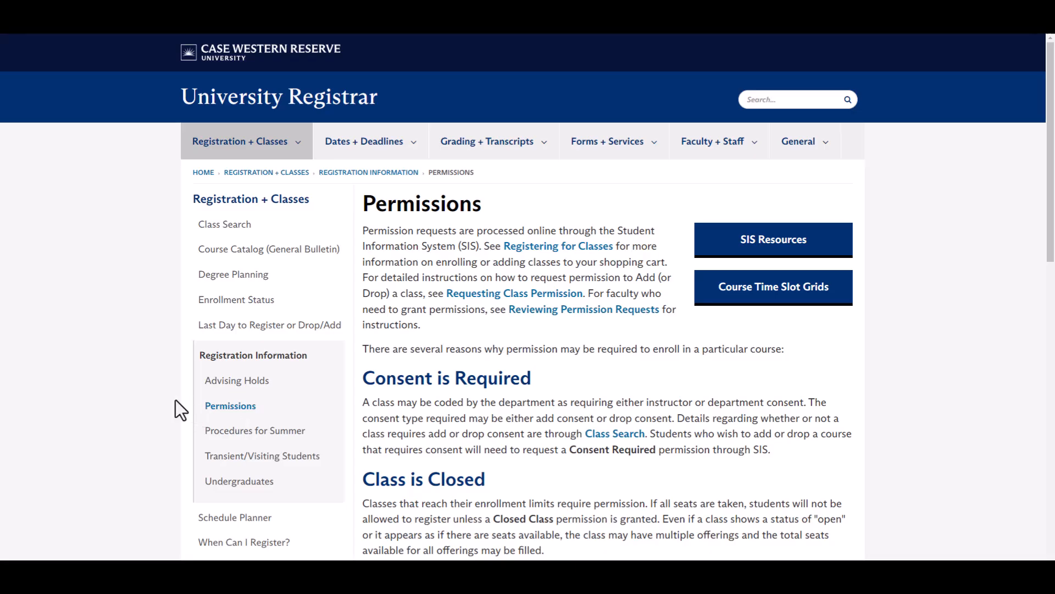
{"action": "scroll", "coordinate": [152, 400], "scroll_direction": "down", "scroll_amount": 3}
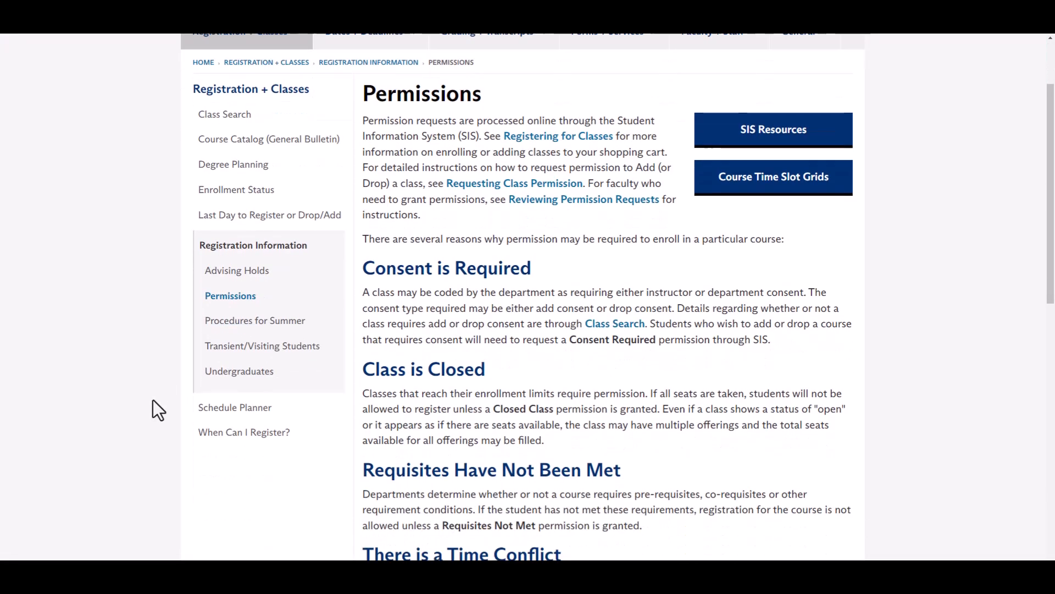
{"action": "scroll", "coordinate": [153, 400], "scroll_direction": "down", "scroll_amount": 4}
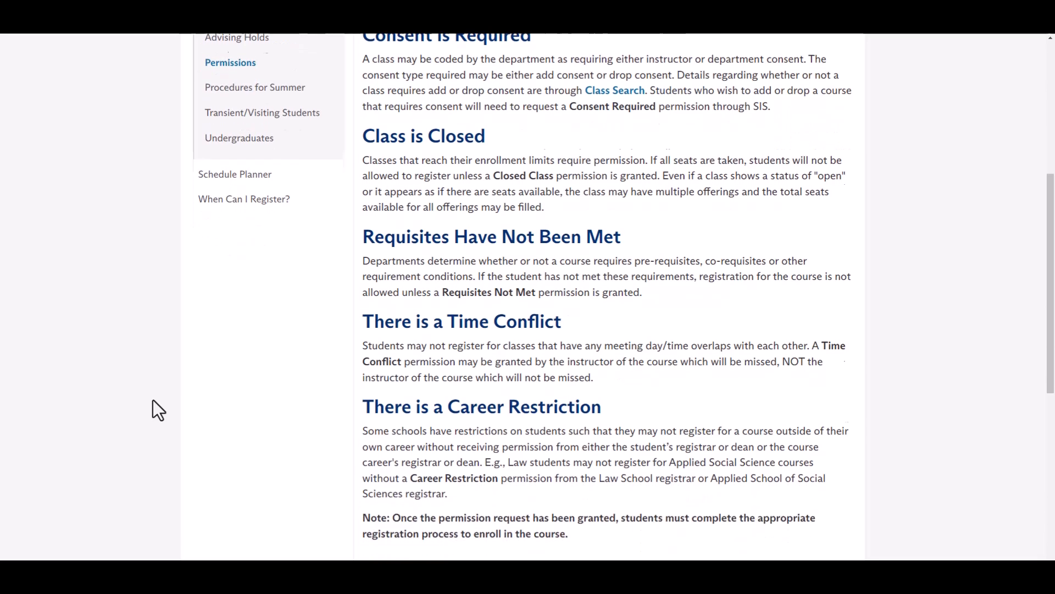
{"action": "scroll", "coordinate": [153, 400], "scroll_direction": "down", "scroll_amount": 4}
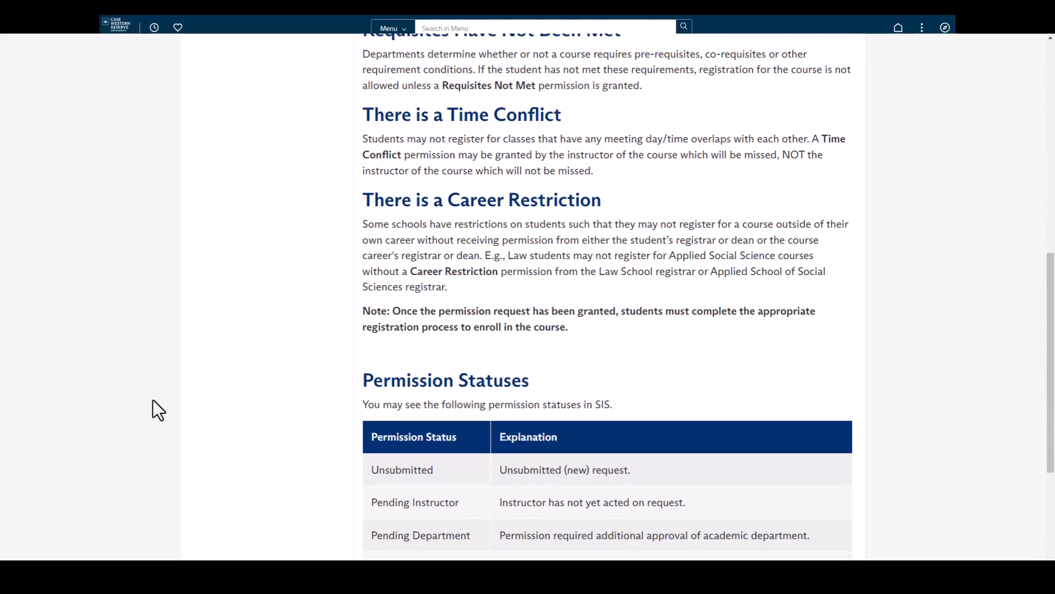
{"action": "scroll", "coordinate": [153, 400], "scroll_direction": "down", "scroll_amount": 3}
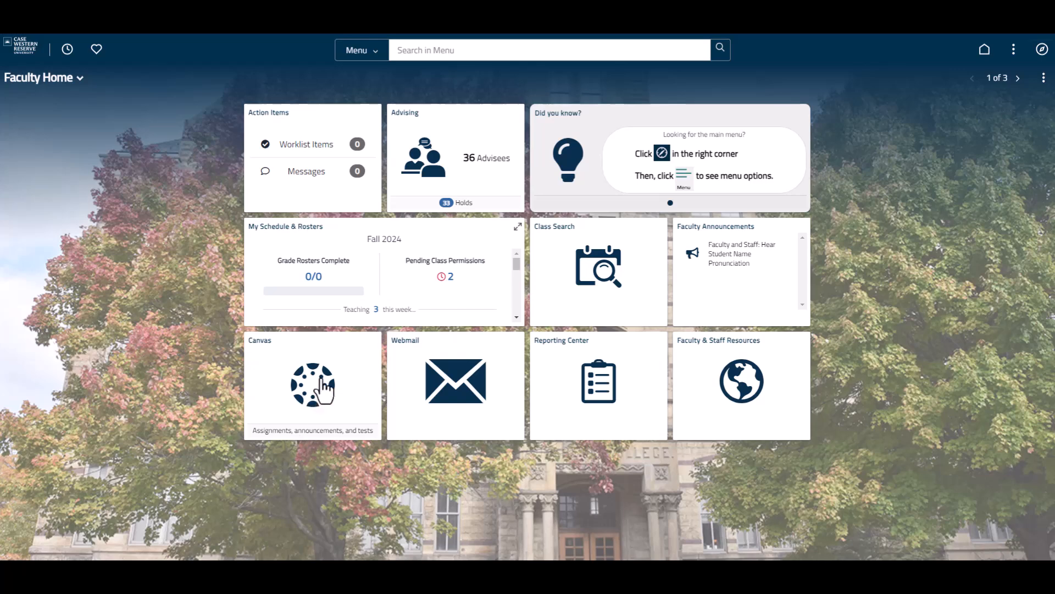
Open the class permissions for Fall 2024 and look through the granted and pending instructor requests.
{"action": "left_click", "coordinate": [378, 275]}
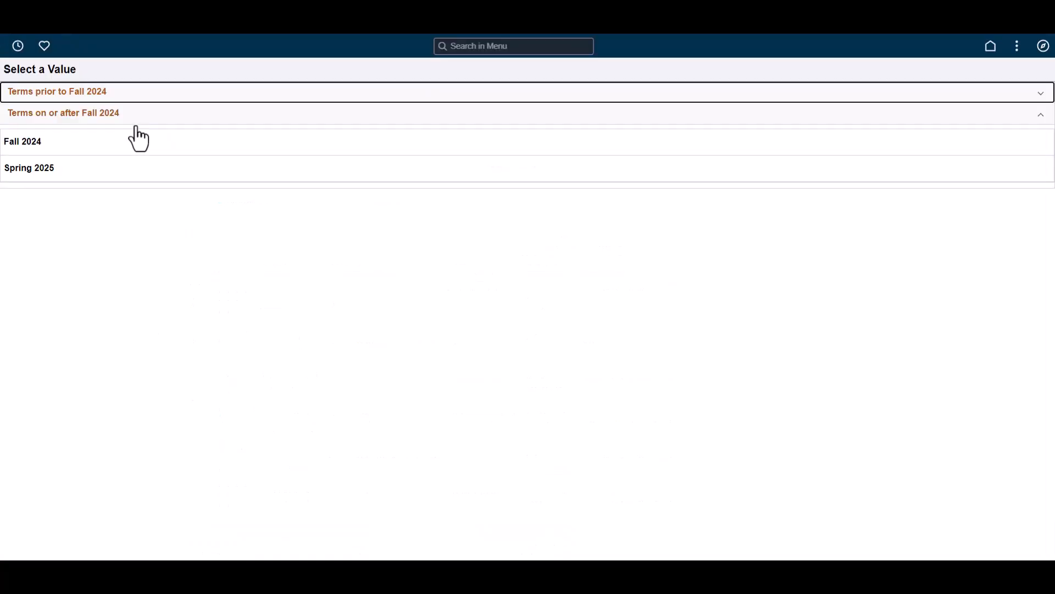
{"action": "left_click", "coordinate": [132, 151]}
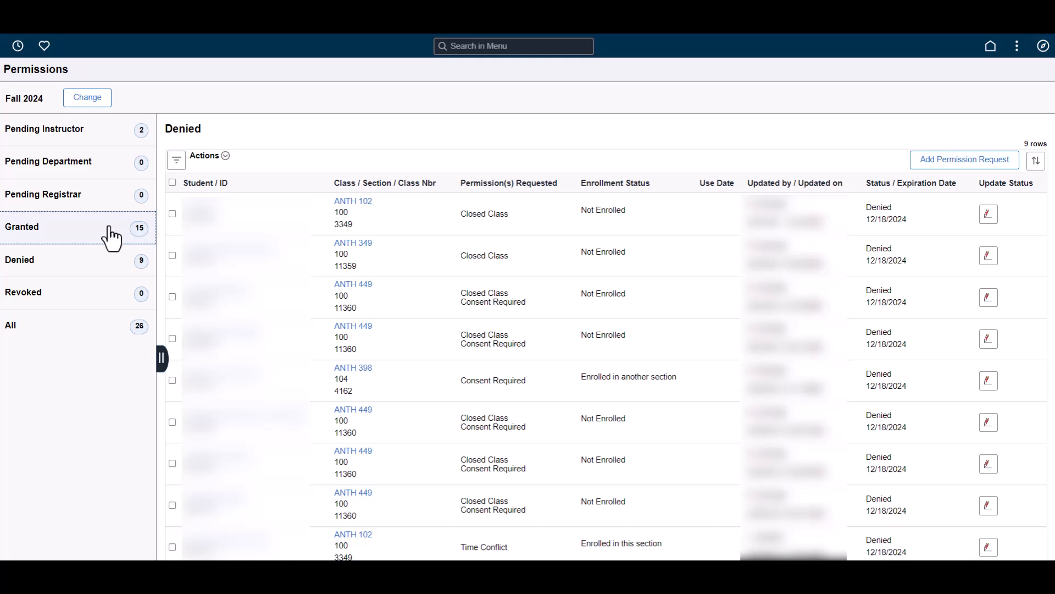
{"action": "left_click", "coordinate": [109, 226]}
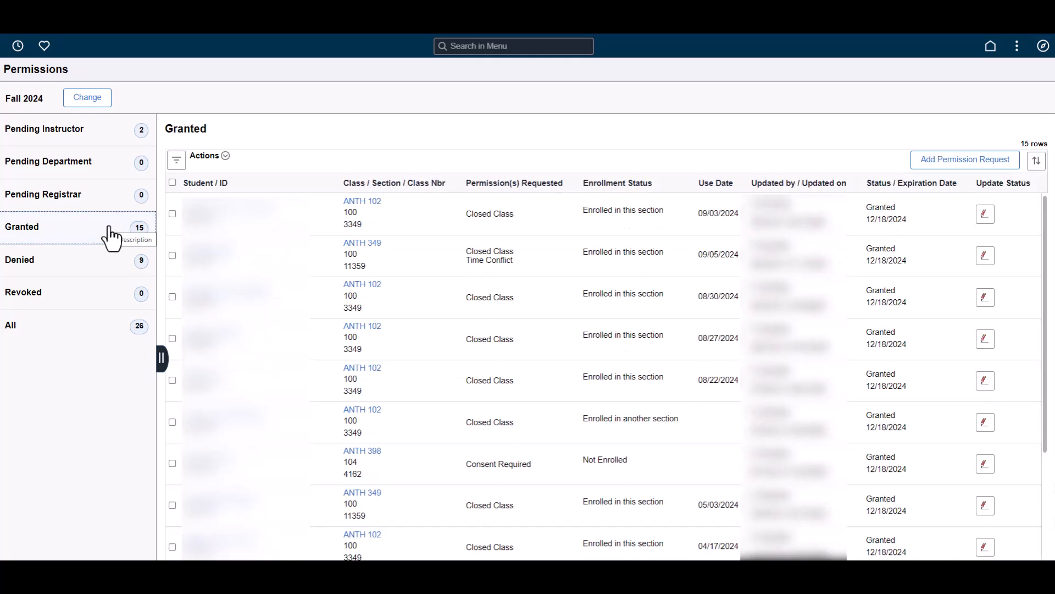
{"action": "left_click", "coordinate": [95, 101]}
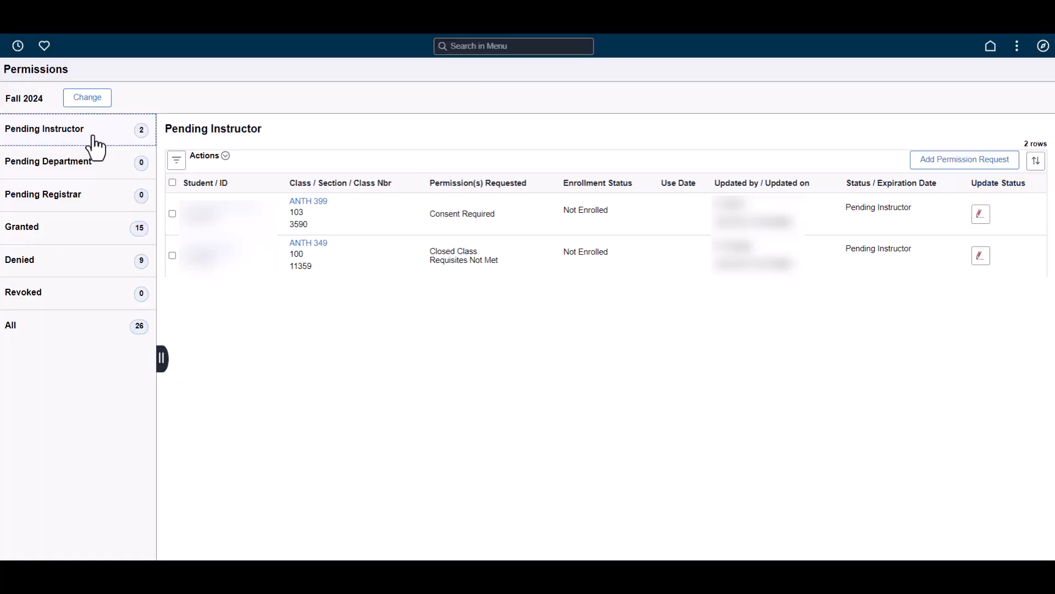
Review the filter options for the Pending Instructor list and reset the filters.
{"action": "left_click", "coordinate": [177, 160]}
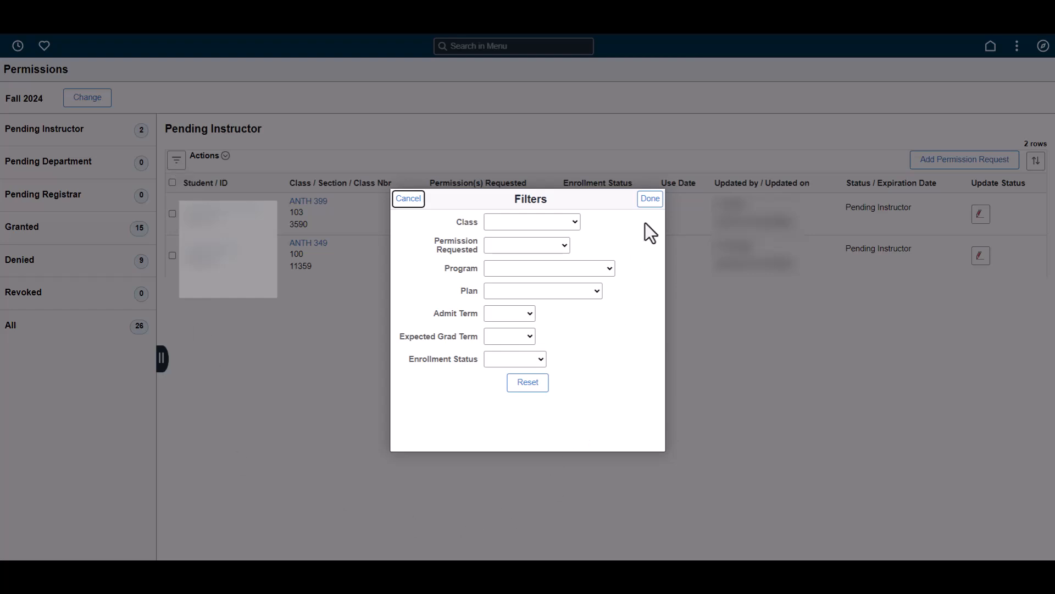
{"action": "left_click", "coordinate": [651, 199]}
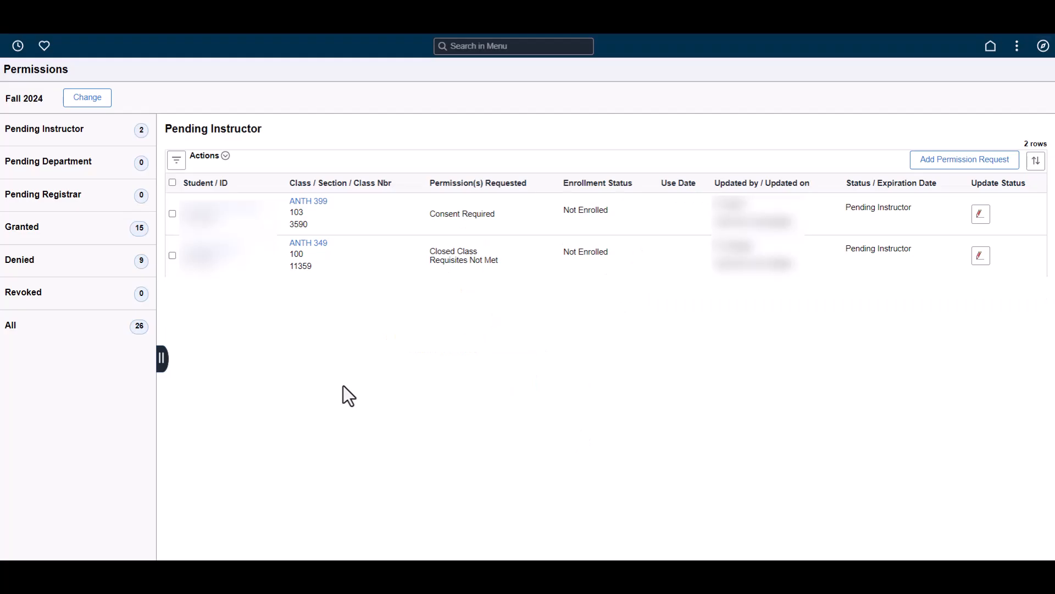
{"action": "left_click", "coordinate": [176, 161]}
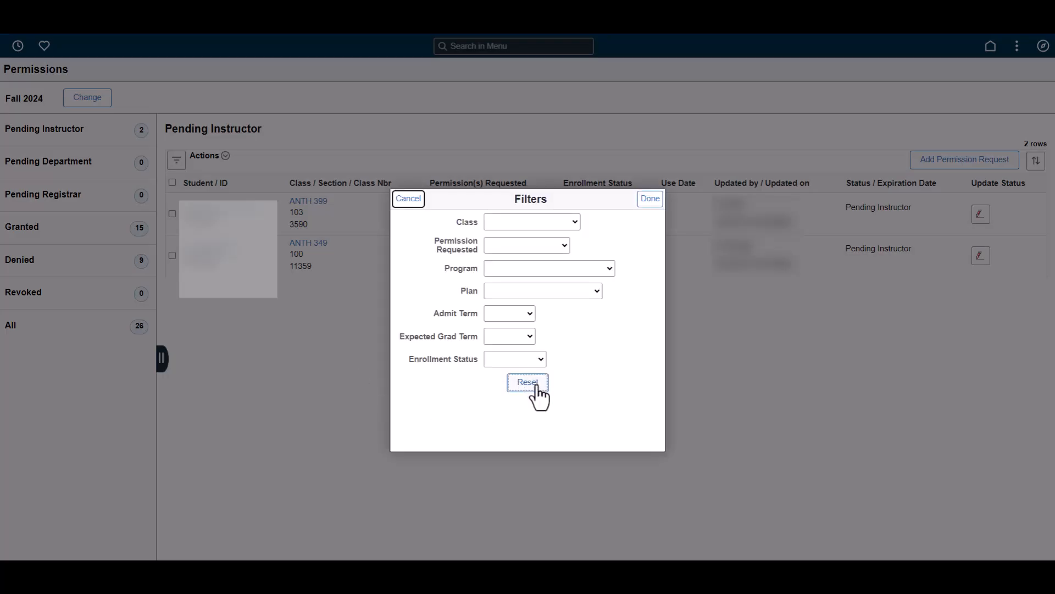
{"action": "left_click", "coordinate": [648, 200]}
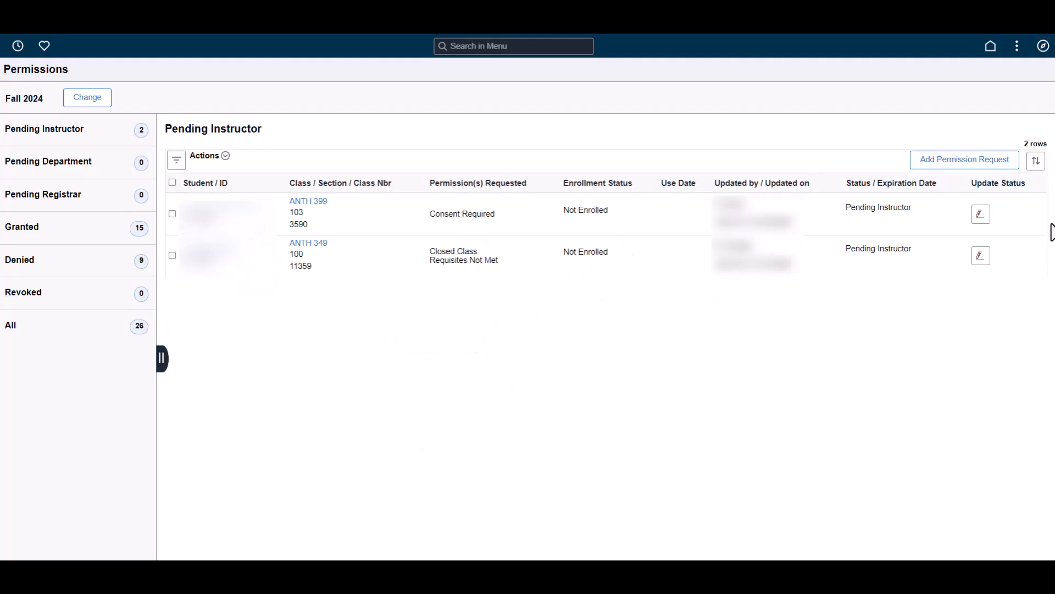
Sort the Pending Instructor requests by class in descending order.
{"action": "left_click", "coordinate": [1036, 161]}
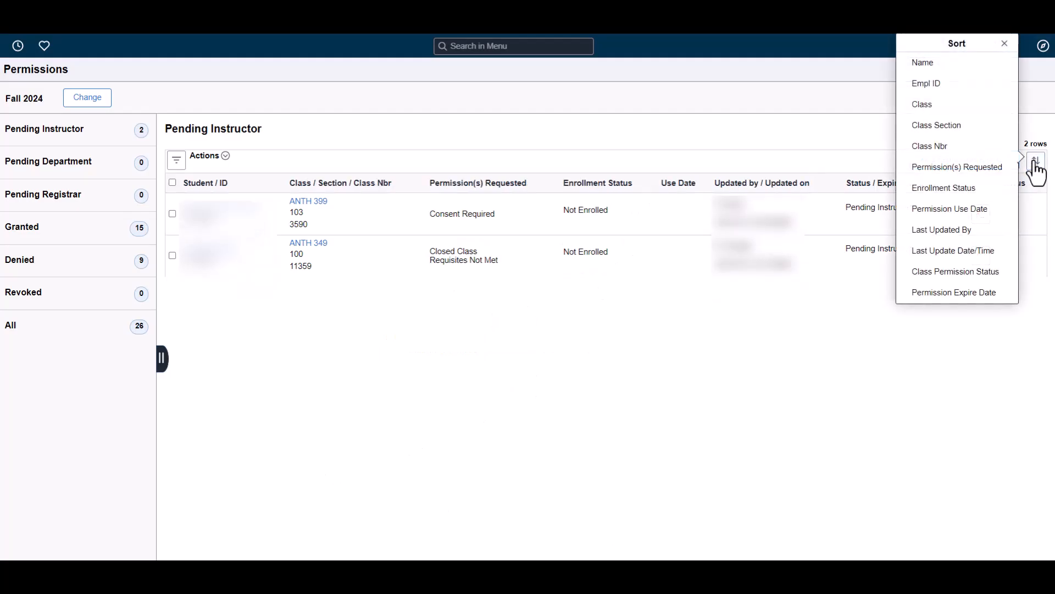
{"action": "left_click", "coordinate": [966, 109]}
{"action": "left_click", "coordinate": [965, 107]}
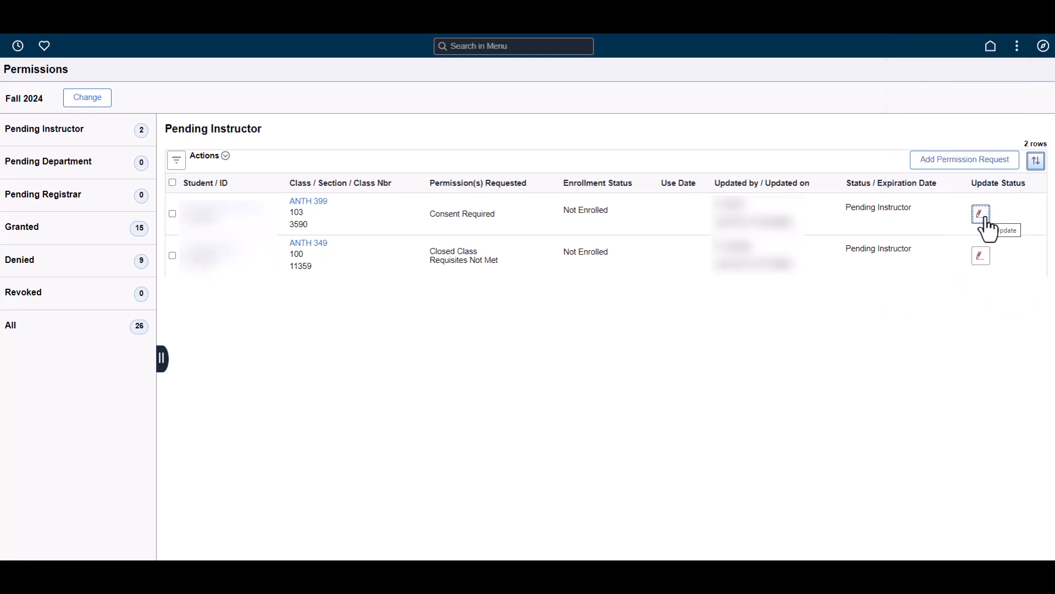
Open the ANTH 399 section 103 request, clear Consent Required and review its comments and expiration date options.
{"action": "left_click", "coordinate": [984, 217]}
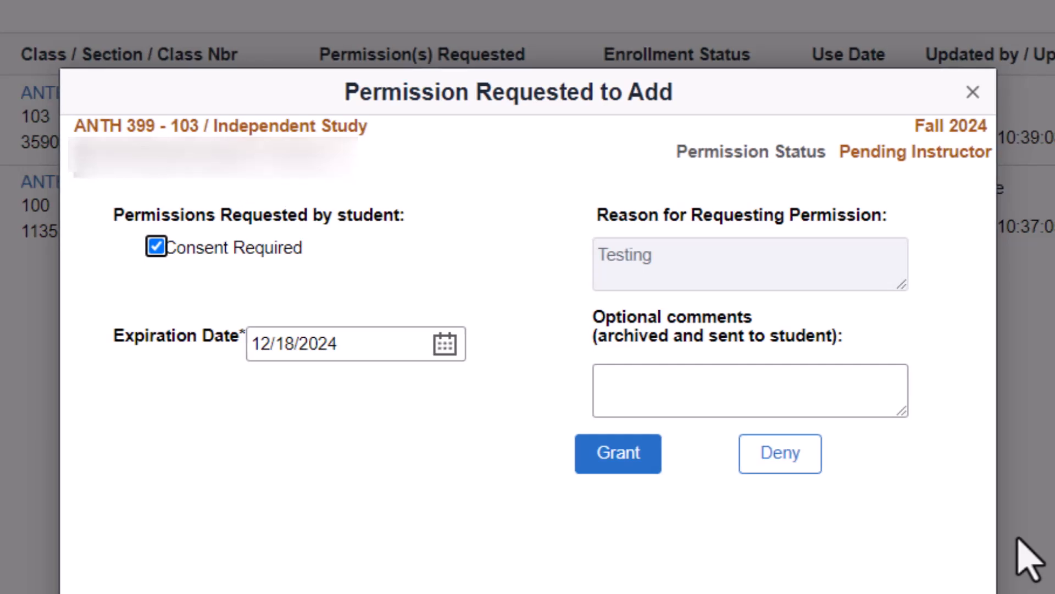
{"action": "left_click", "coordinate": [153, 252]}
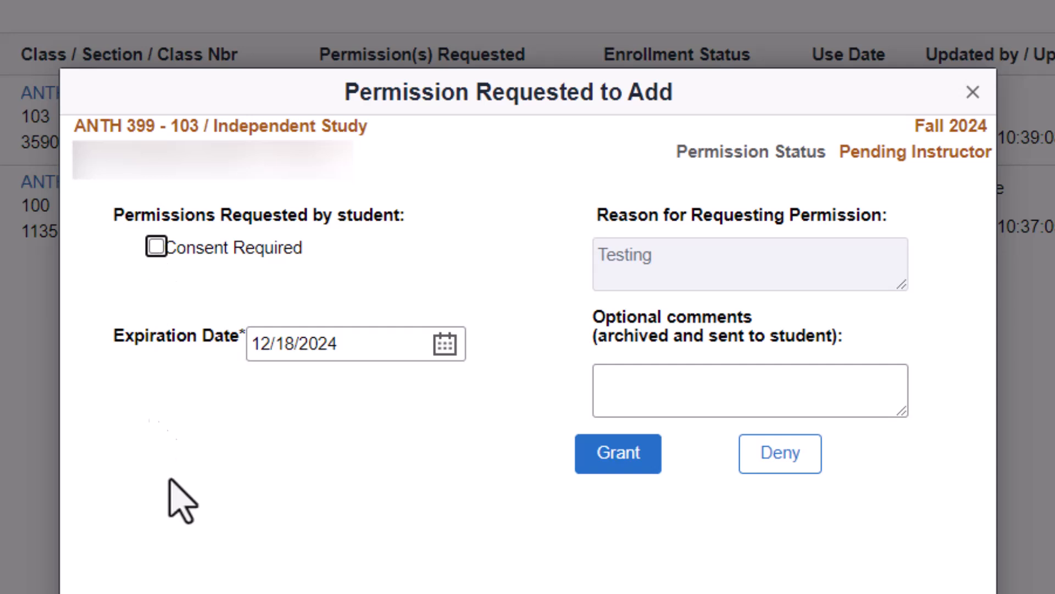
{"action": "left_click", "coordinate": [695, 402]}
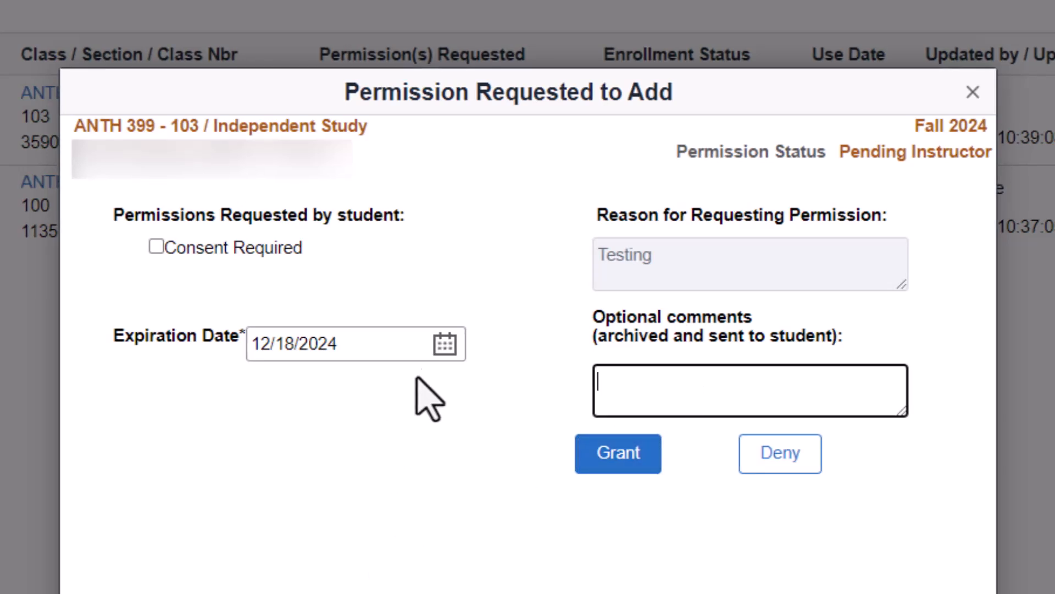
{"action": "left_click", "coordinate": [443, 345]}
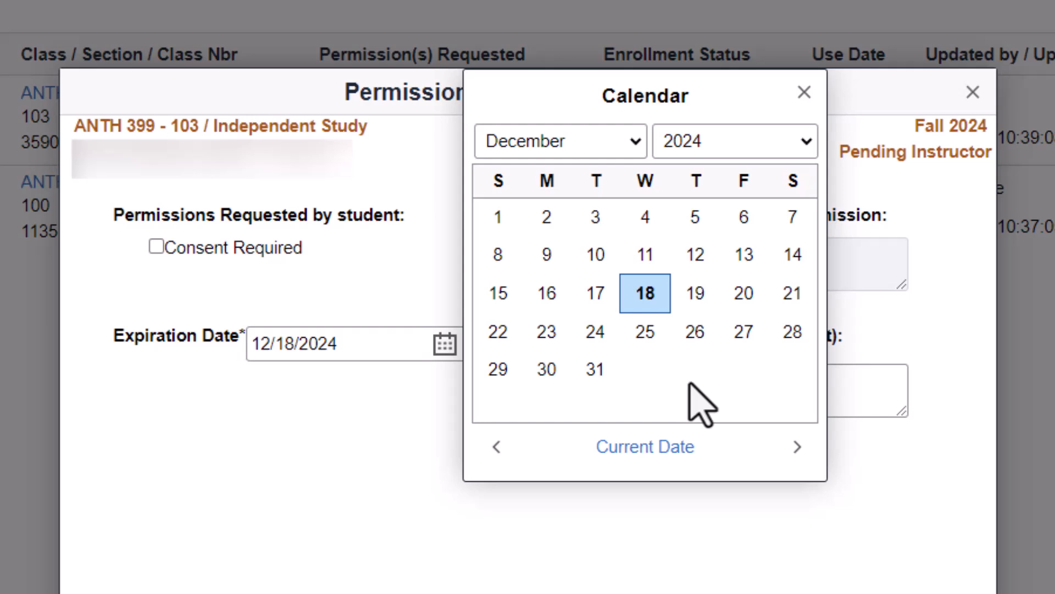
{"action": "left_click", "coordinate": [804, 92]}
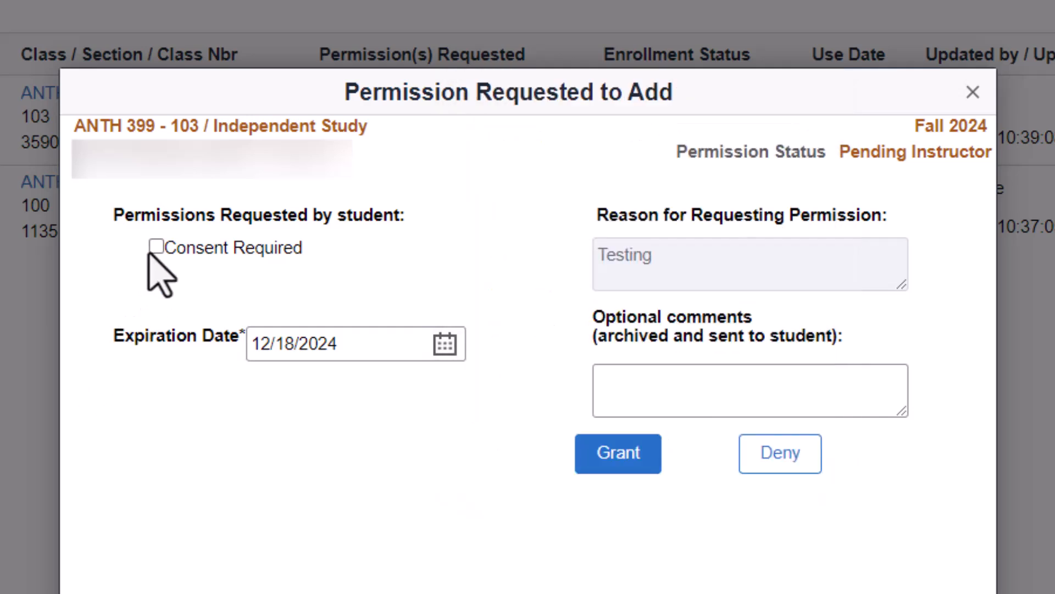
Reselect Consent Required and grant the ANTH 399 section 103 permission request.
{"action": "left_click", "coordinate": [156, 246]}
{"action": "left_click", "coordinate": [608, 457]}
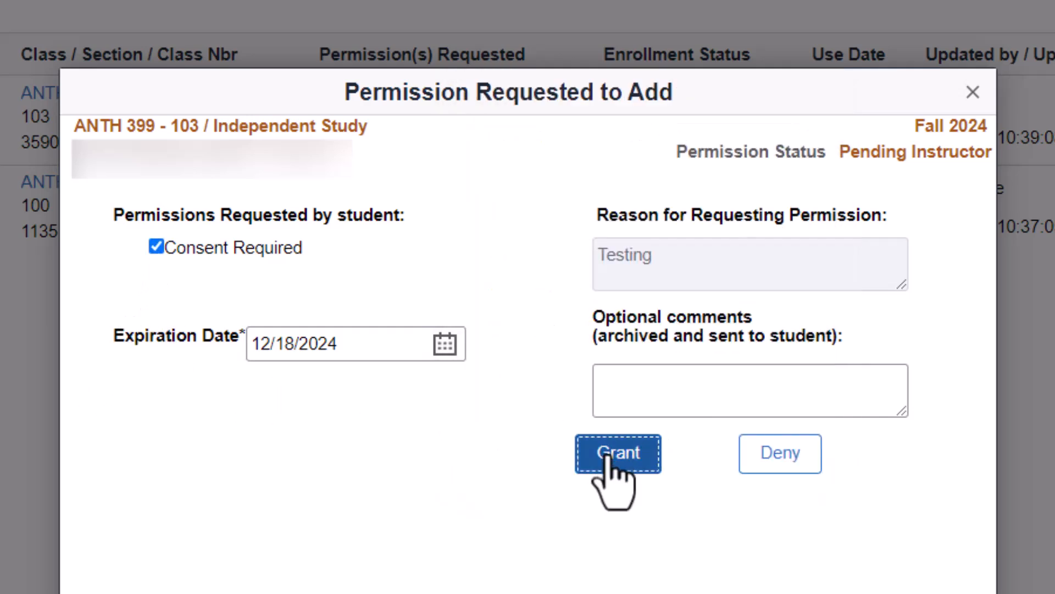
{"action": "left_click", "coordinate": [804, 459]}
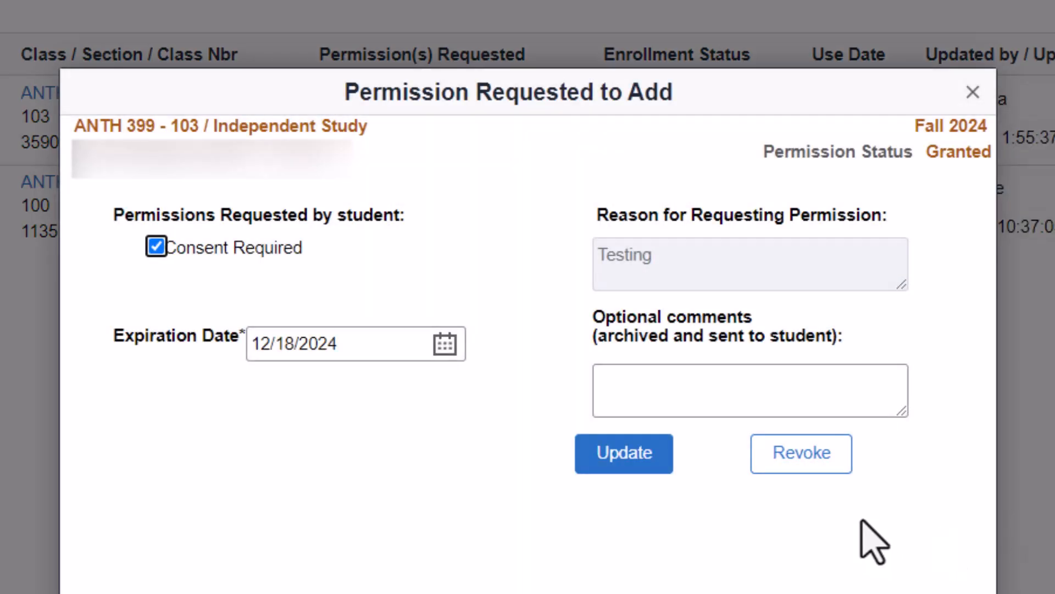
{"action": "left_click", "coordinate": [801, 468]}
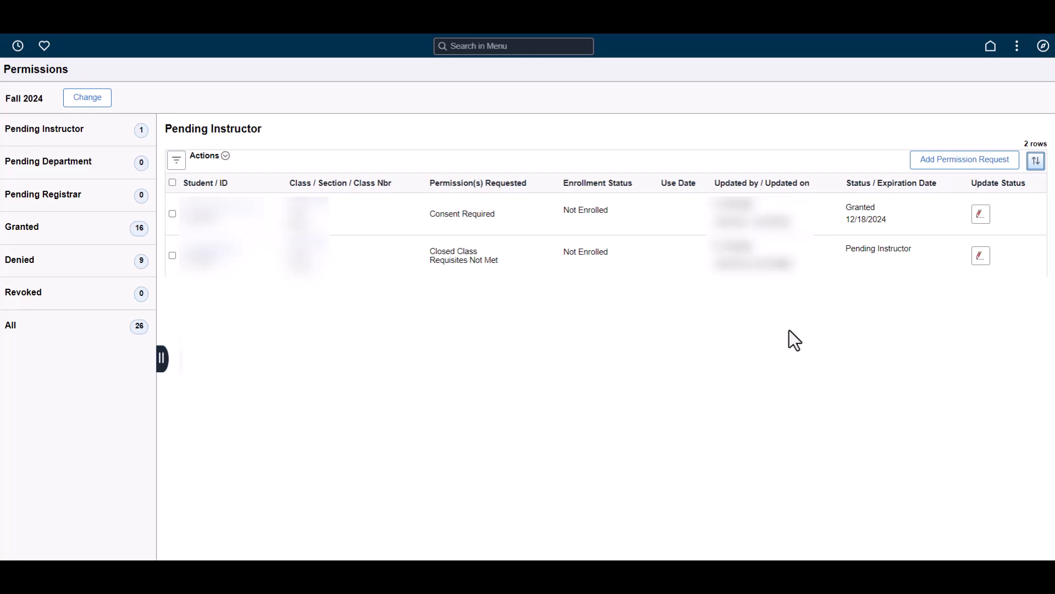
Select all requests in the Pending Instructor list and grant their permissions in bulk with expiration date 12/18/2024.
{"action": "left_click", "coordinate": [174, 183]}
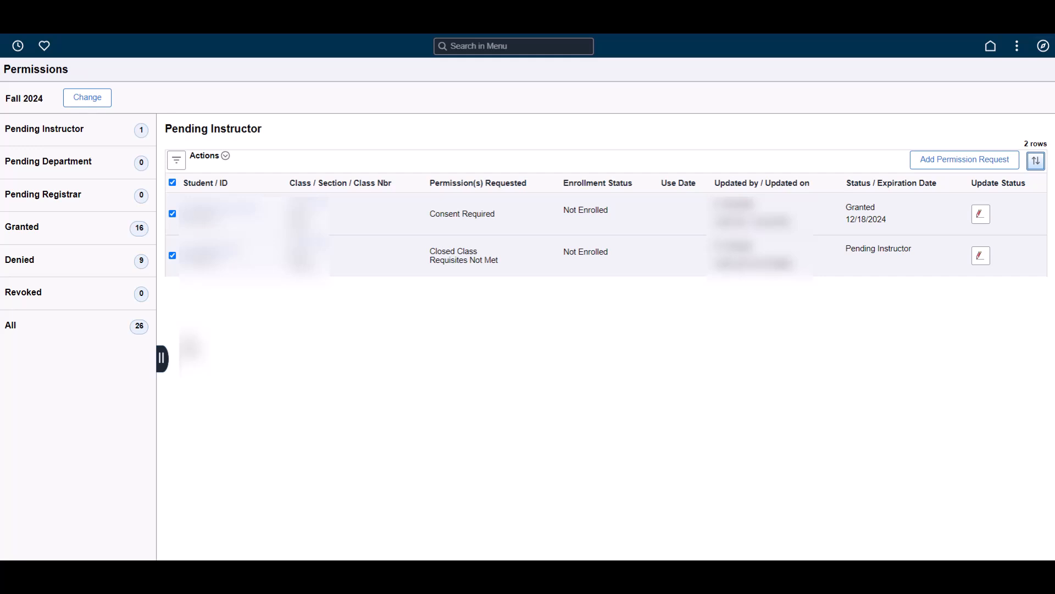
{"action": "left_click", "coordinate": [226, 155]}
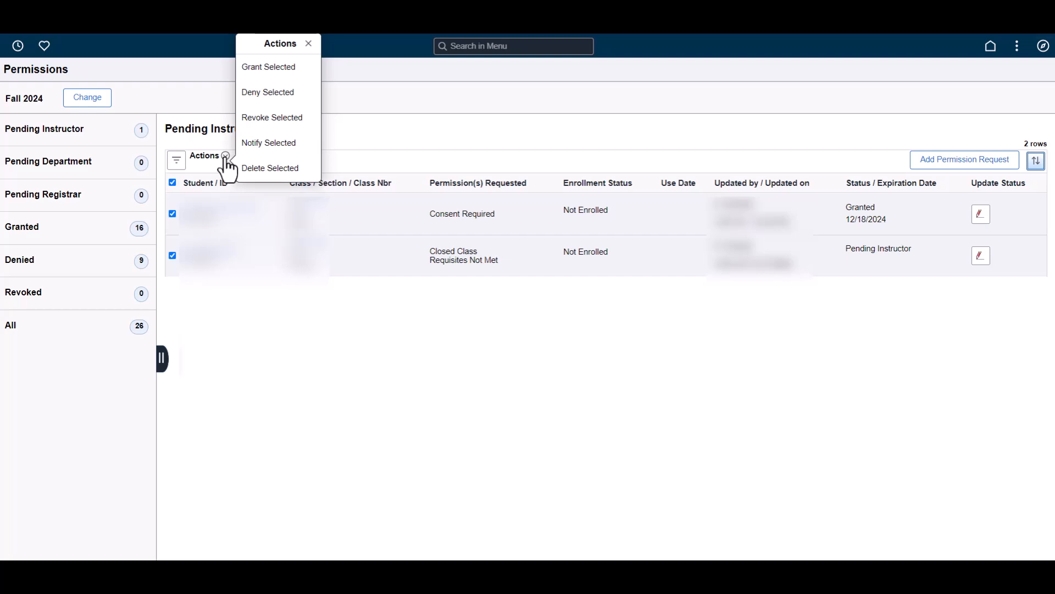
{"action": "left_click", "coordinate": [263, 69]}
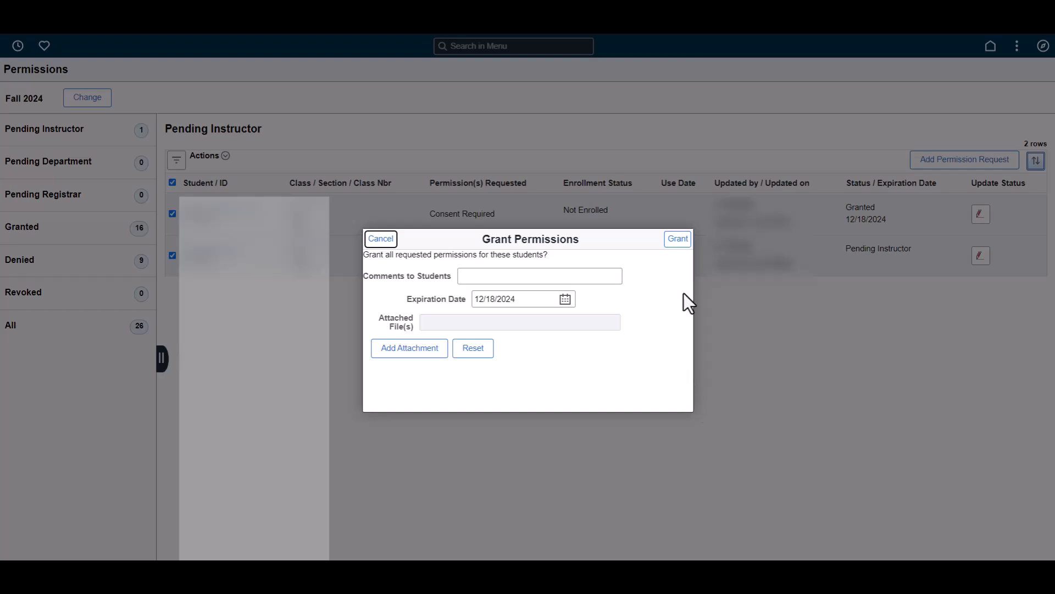
{"action": "left_click", "coordinate": [678, 240]}
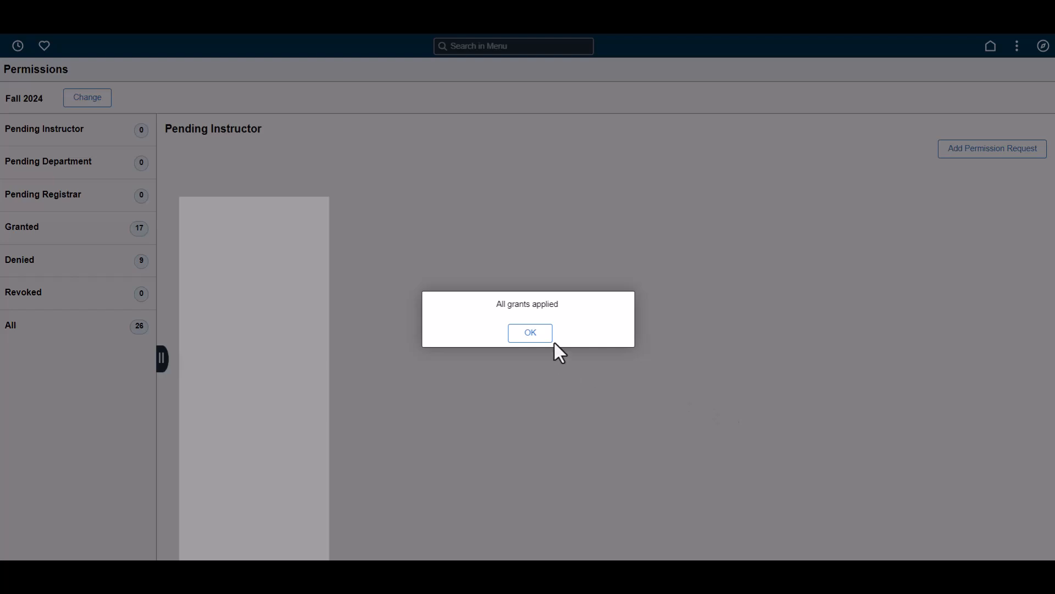
{"action": "left_click", "coordinate": [532, 336]}
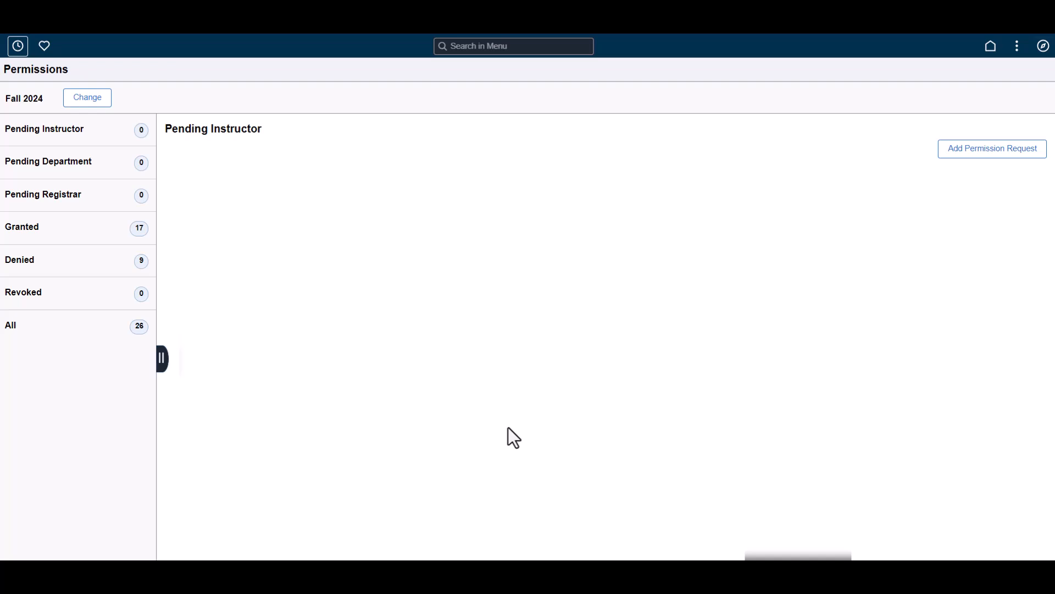
Send a notification to the students of the ANTH 399 request and the first ANTH 349 request in the Granted list.
{"action": "left_click", "coordinate": [77, 234]}
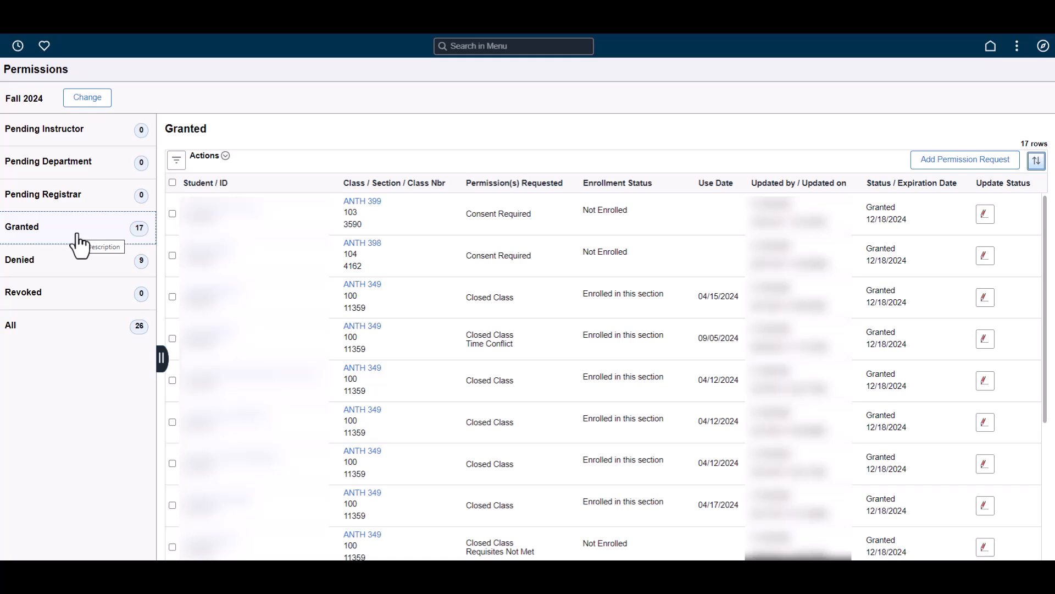
{"action": "left_click", "coordinate": [172, 214]}
{"action": "left_click", "coordinate": [172, 296]}
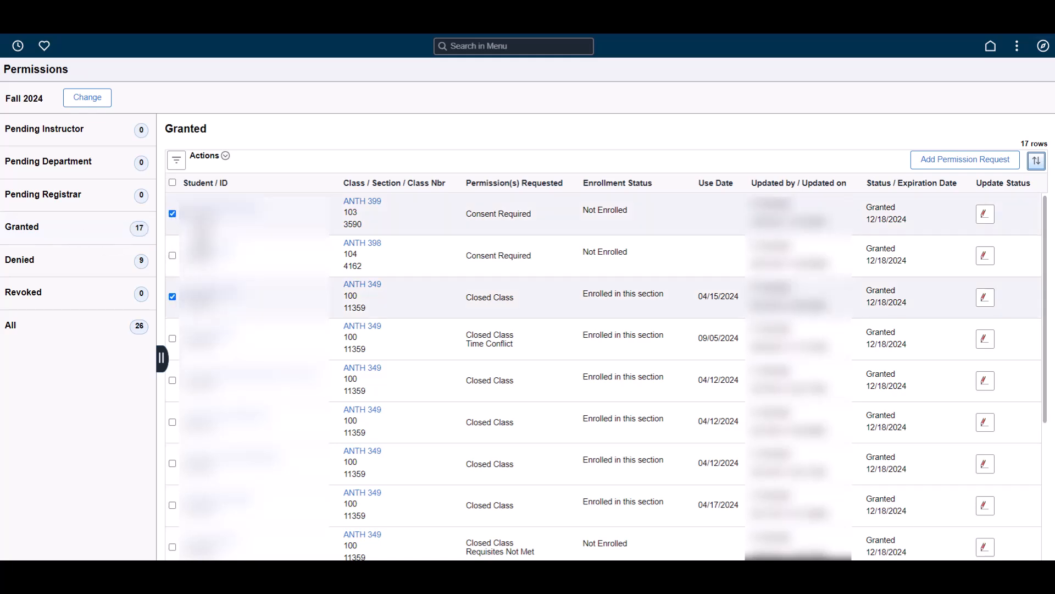
{"action": "left_click", "coordinate": [225, 157]}
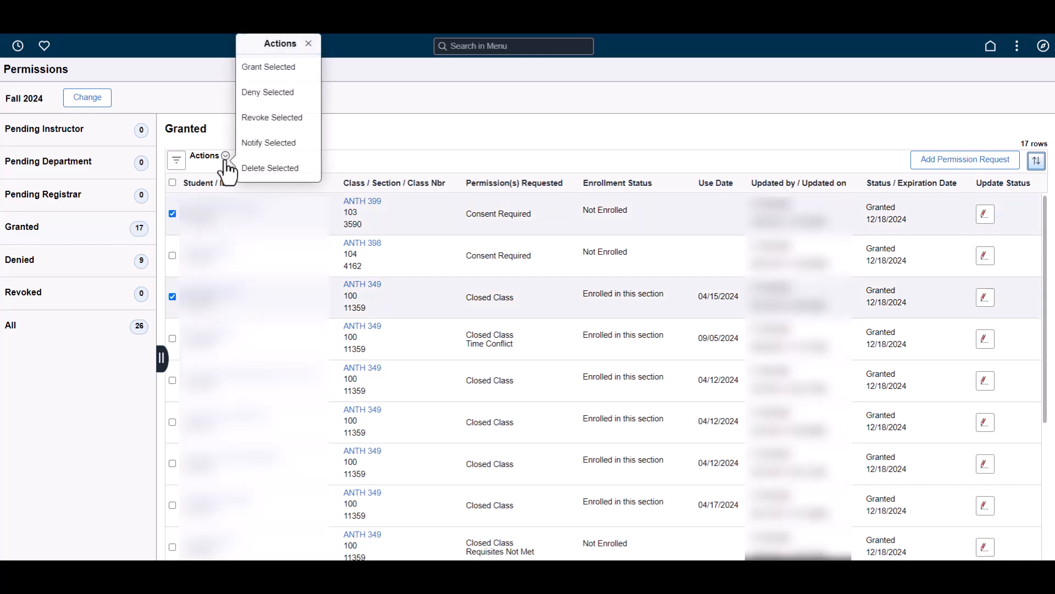
{"action": "left_click", "coordinate": [253, 143]}
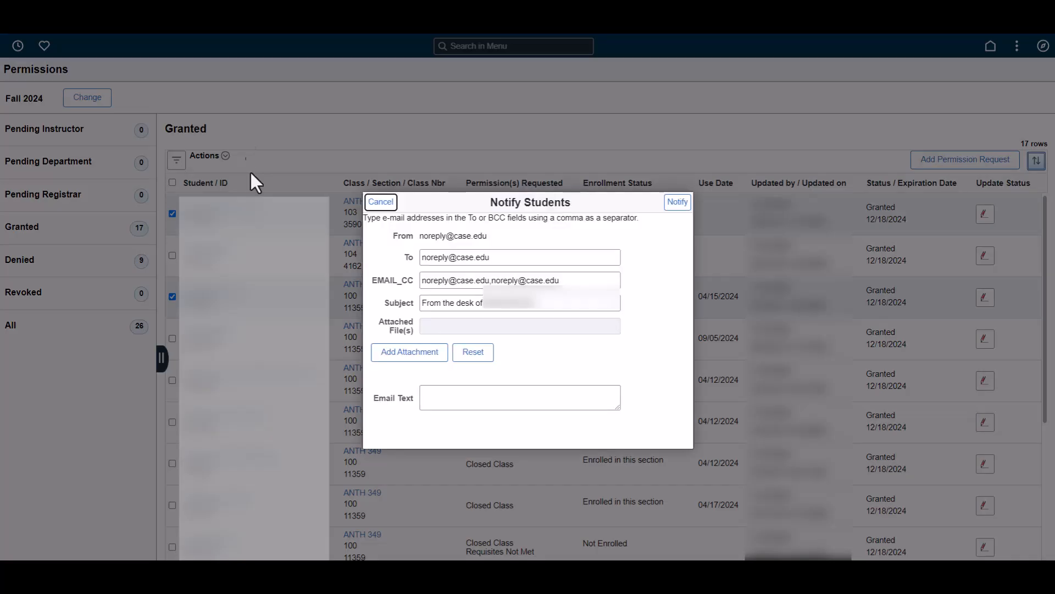
{"action": "left_click", "coordinate": [680, 205]}
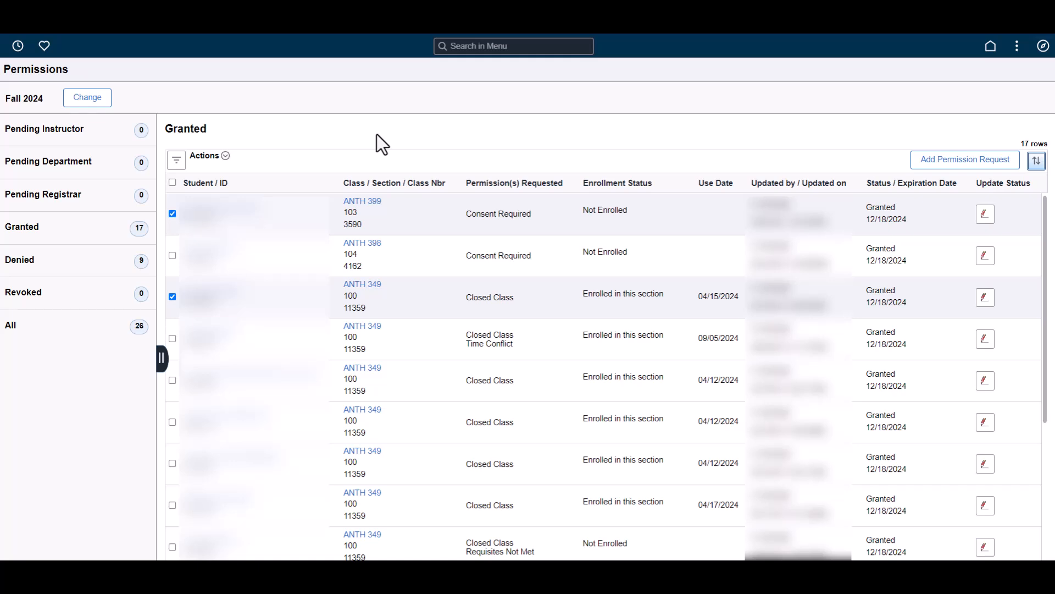
Start a new permission request, looking up the student by Campus ID and choosing class number 3590, ANTH 399 section 103.
{"action": "left_click", "coordinate": [959, 162]}
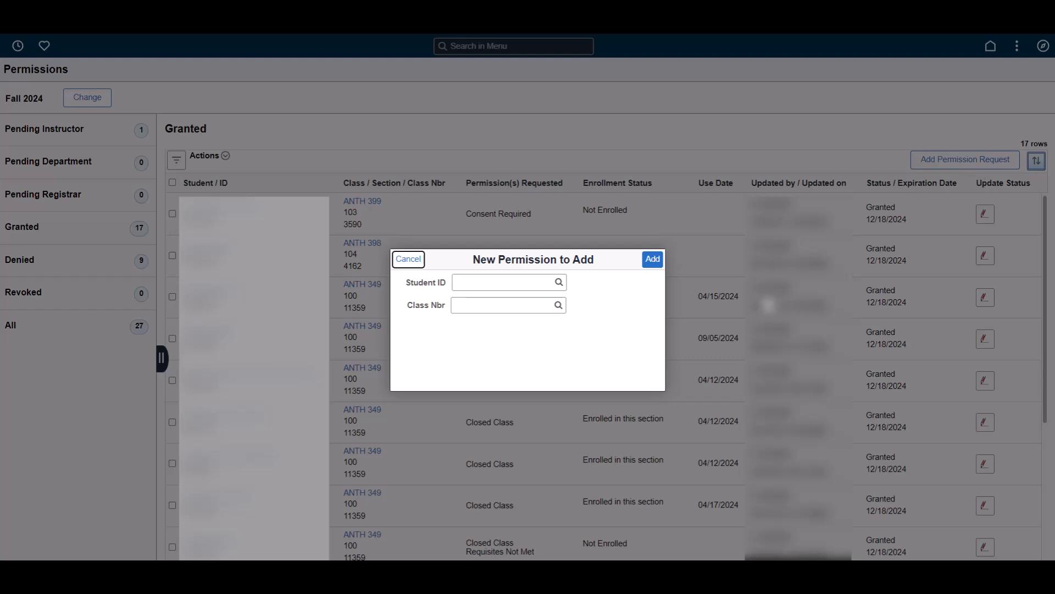
{"action": "left_click", "coordinate": [558, 282]}
{"action": "left_click", "coordinate": [532, 141]}
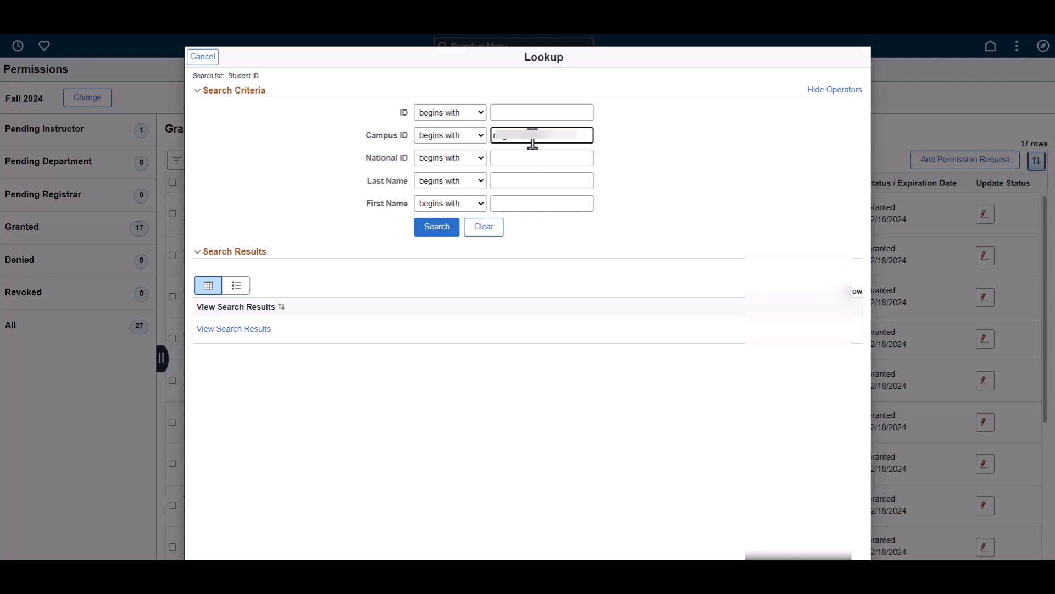
{"action": "left_click", "coordinate": [435, 230]}
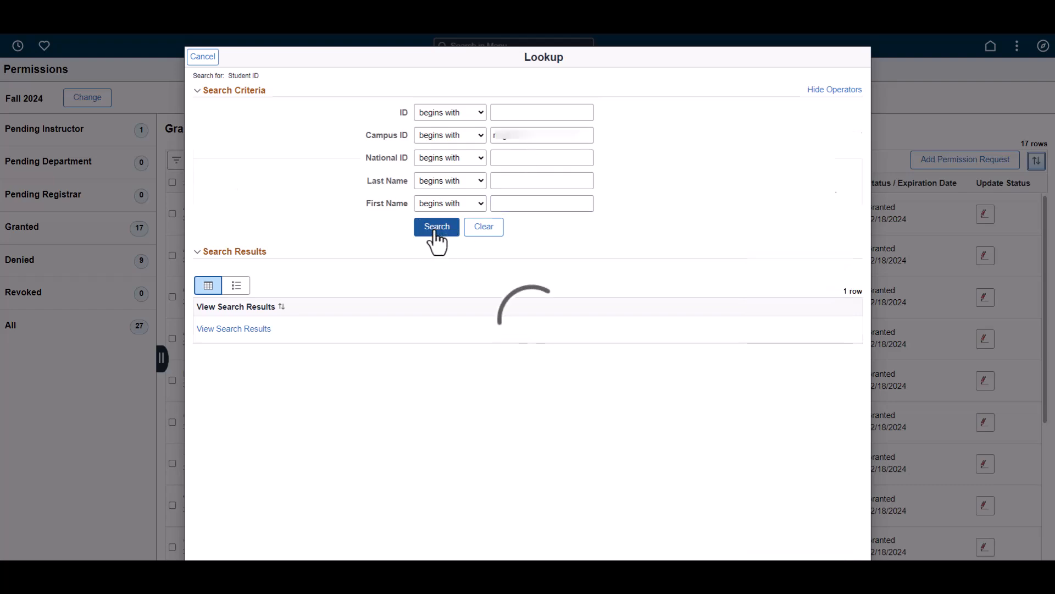
{"action": "left_click", "coordinate": [440, 177]}
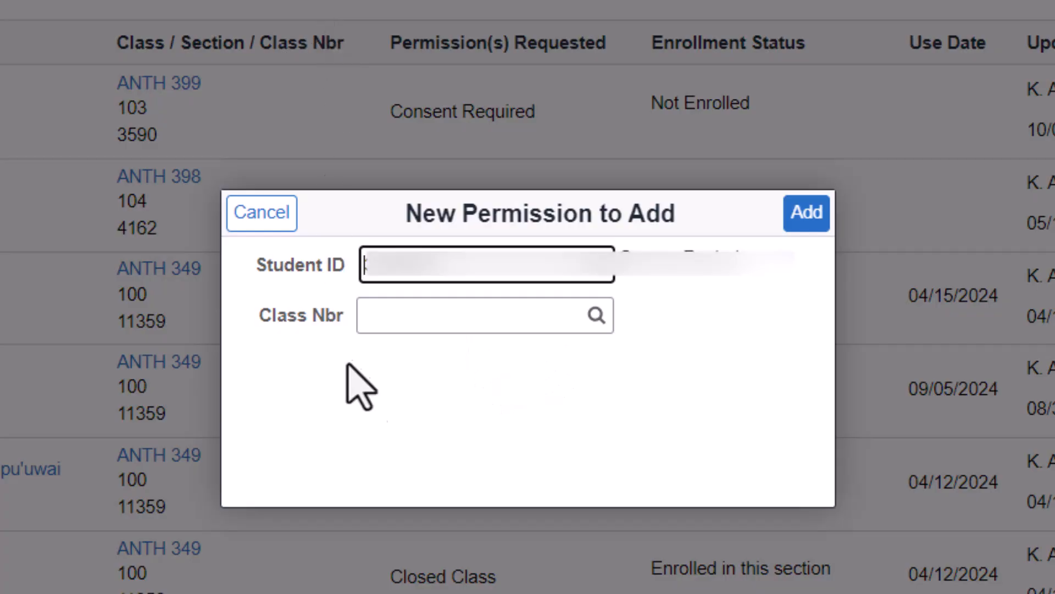
{"action": "left_click", "coordinate": [597, 315]}
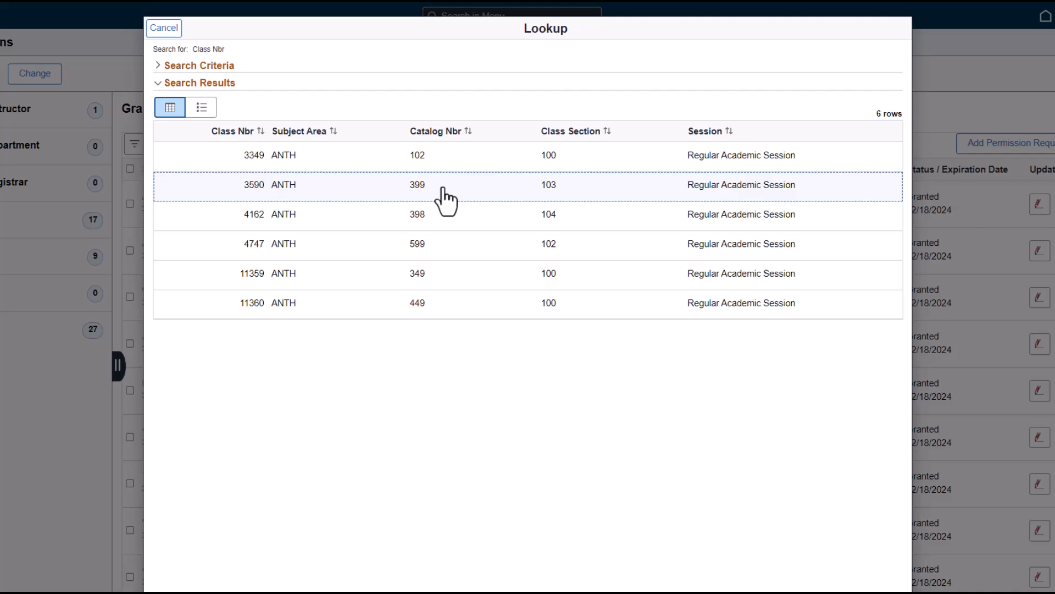
{"action": "left_click", "coordinate": [443, 190]}
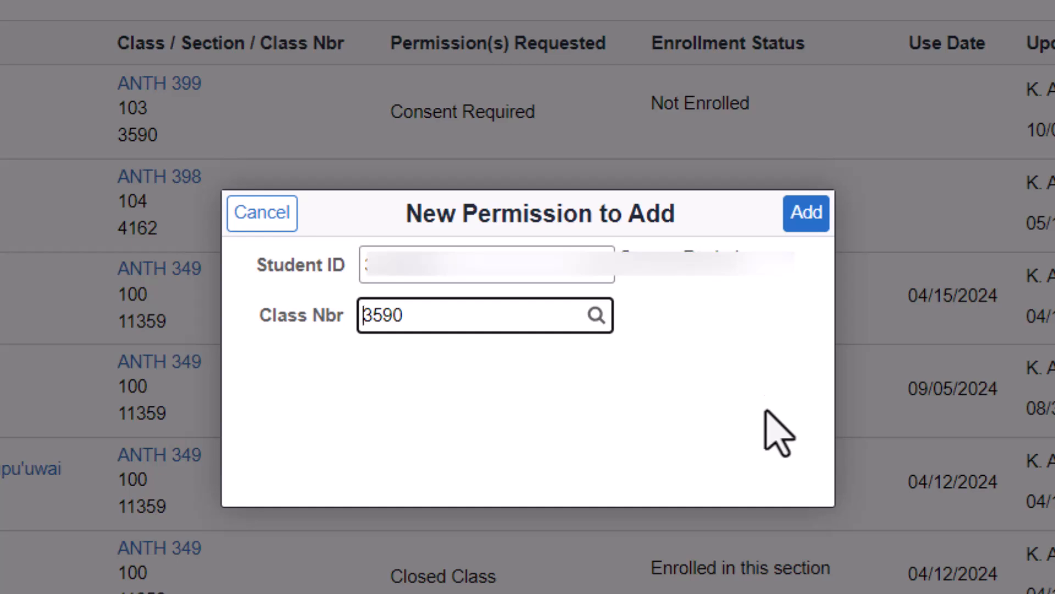
Add the new ANTH 399 section 103 request and grant its Consent Required permission without entering comments.
{"action": "left_click", "coordinate": [806, 212]}
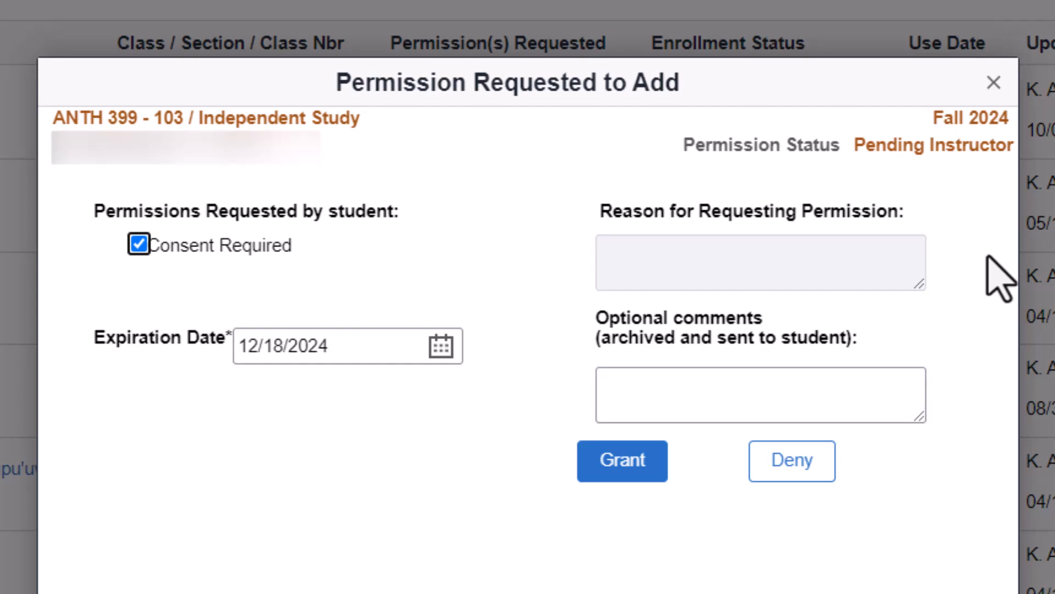
{"action": "left_click", "coordinate": [719, 393]}
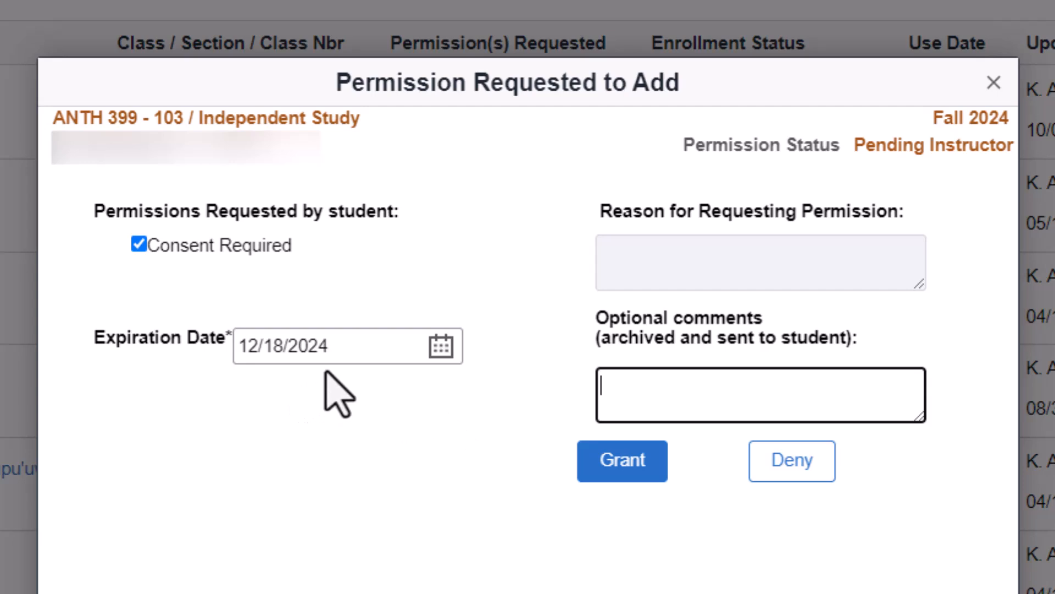
{"action": "left_click", "coordinate": [615, 472]}
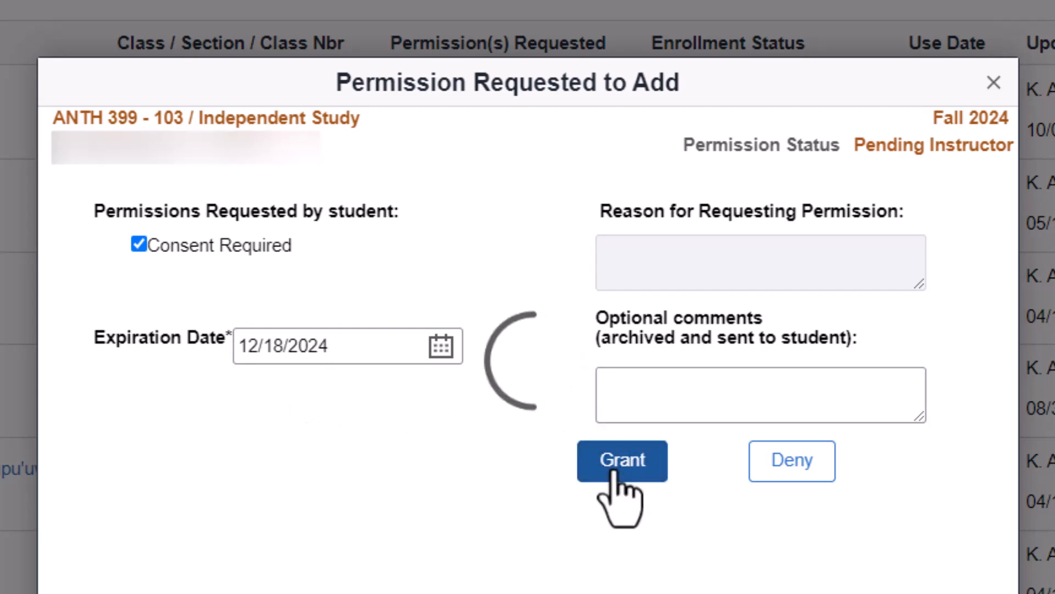